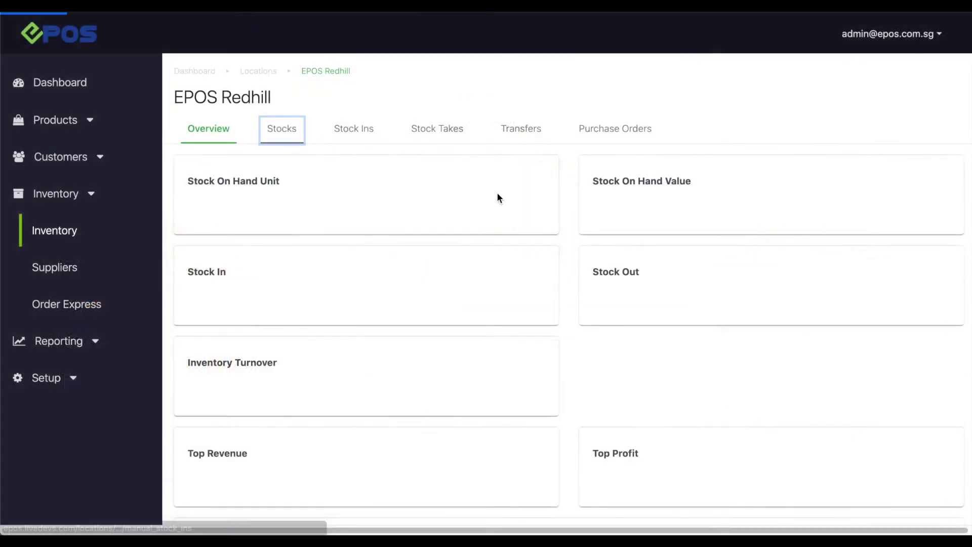
# Step: Filter EPOS Redhill's stock by SKU 8001, showing 100.0 Skittles Original on hand
pyautogui.click(278, 205)
pyautogui.write('8001')
pyautogui.press('Return')
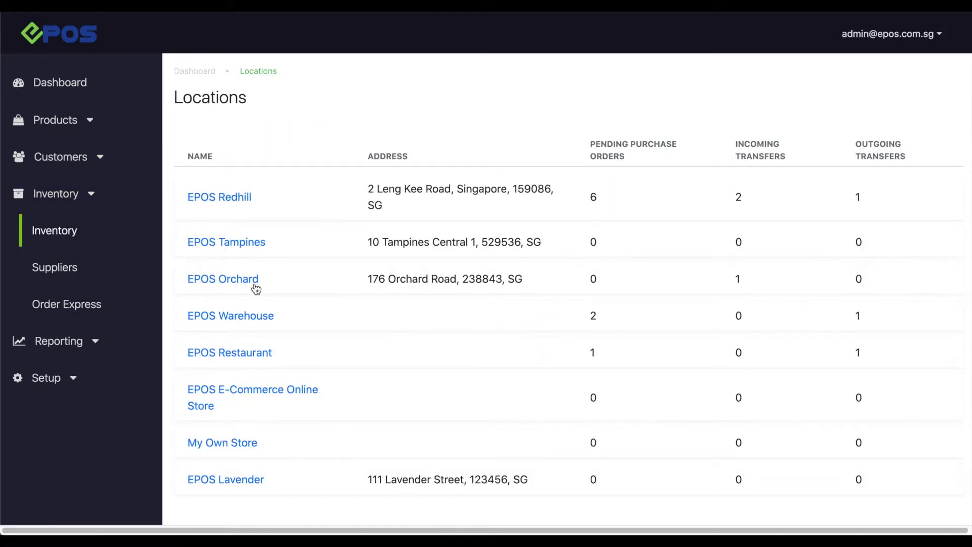
# Step: Filter EPOS Warehouse's stock by the same SKU 8001, showing 50.0 on hand
pyautogui.click(258, 314)
pyautogui.click(267, 135)
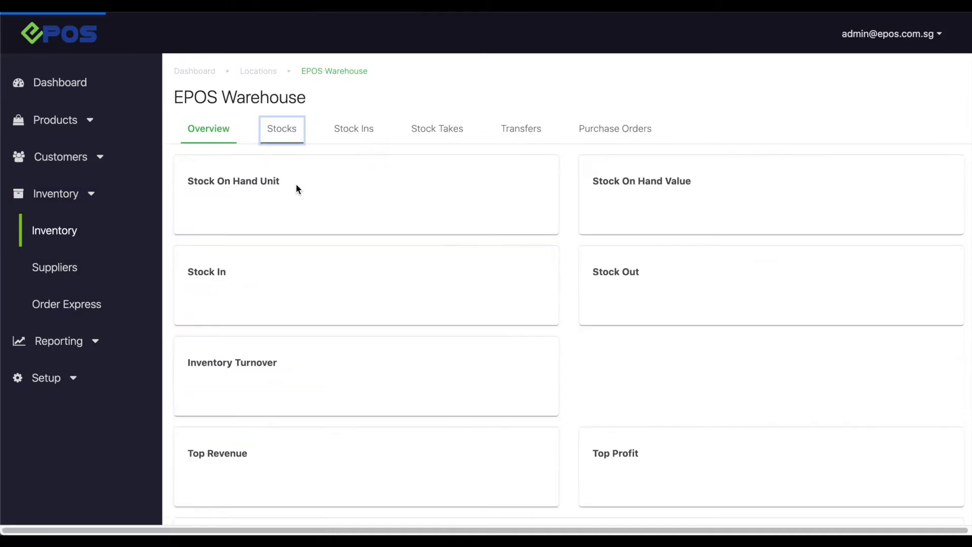
pyautogui.click(315, 208)
pyautogui.press('Down')
pyautogui.press('Return')
pyautogui.press('Return')
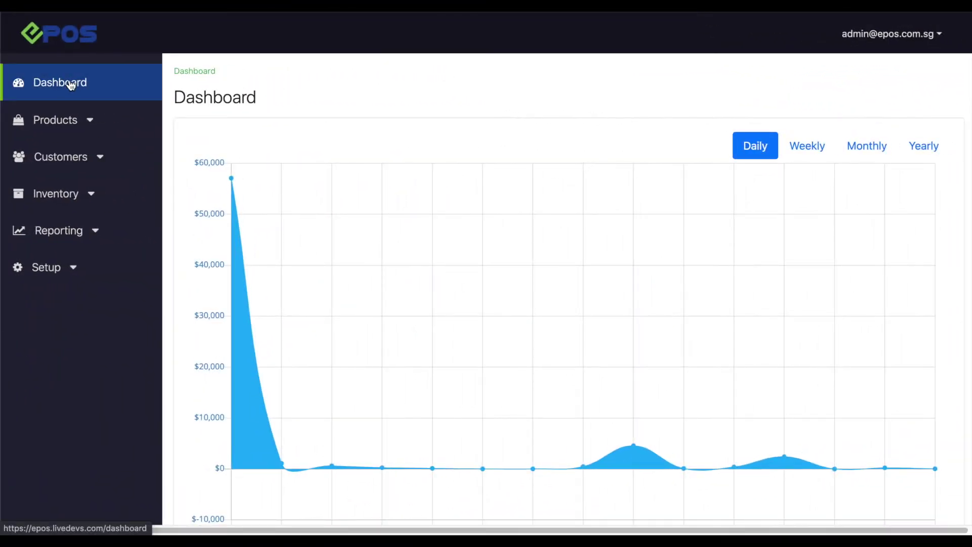
# Step: Go to Inventory > Inventory > EPOS Redhill's Transfers list and begin a new stock transfer
pyautogui.click(78, 194)
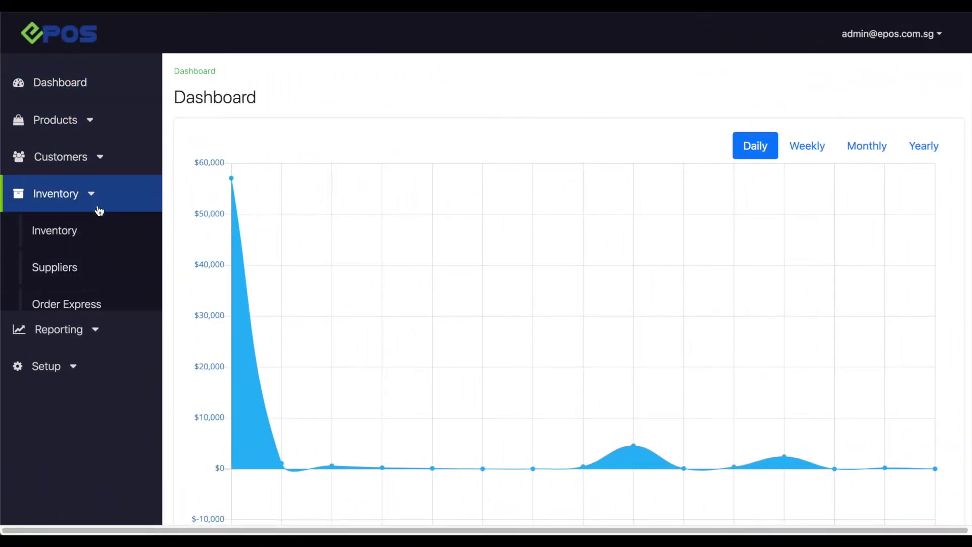
pyautogui.click(67, 244)
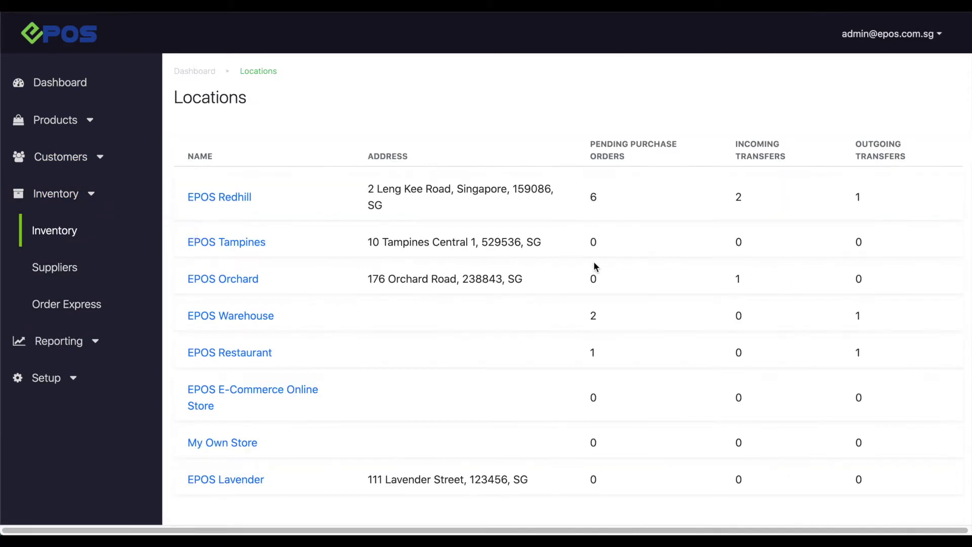
pyautogui.click(241, 199)
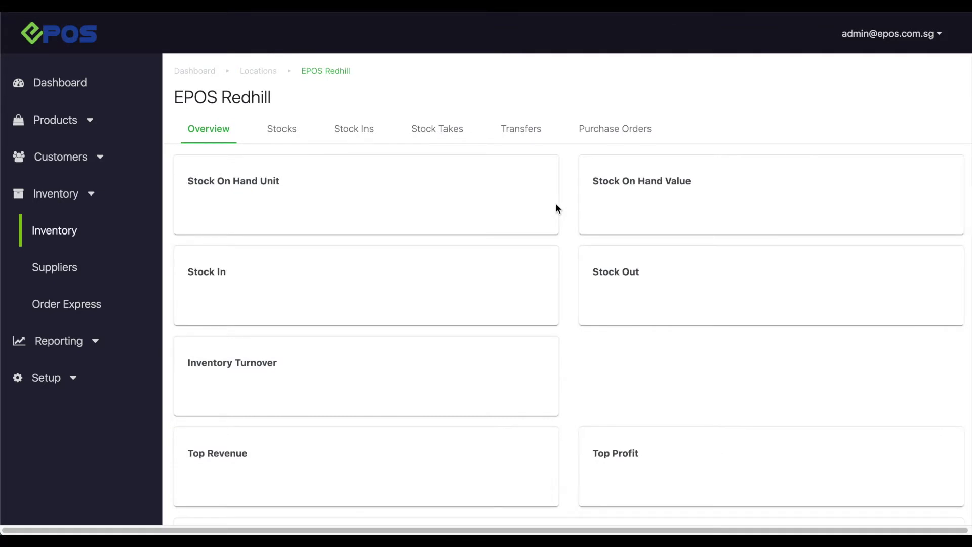
pyautogui.click(521, 140)
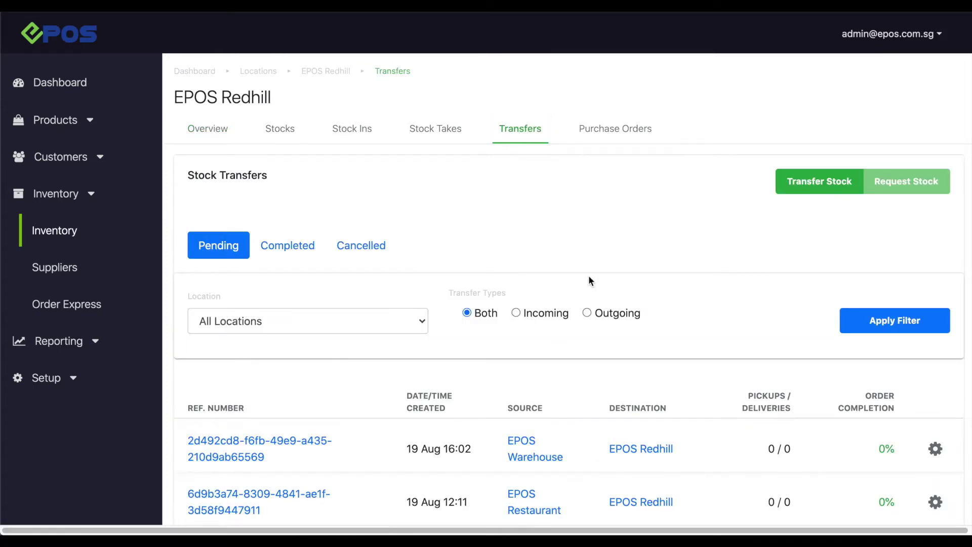
pyautogui.scroll(-1, 591, 269)
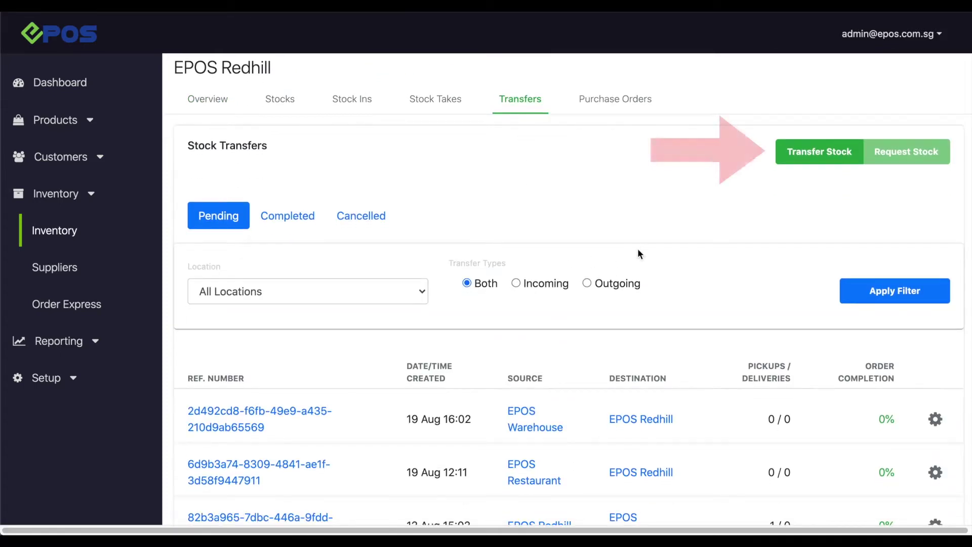
pyautogui.click(789, 160)
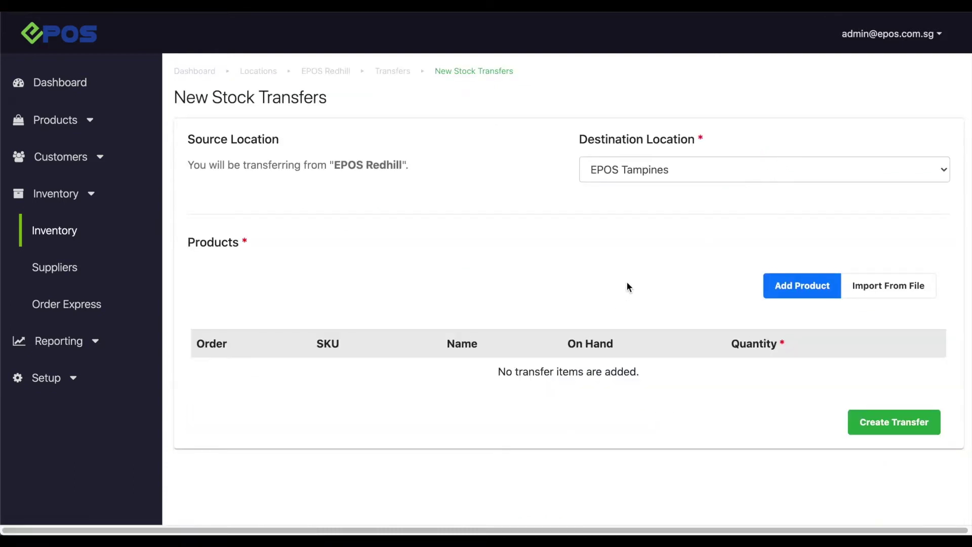
# Step: Set EPOS Warehouse as the destination location of the new Redhill transfer
pyautogui.click(684, 178)
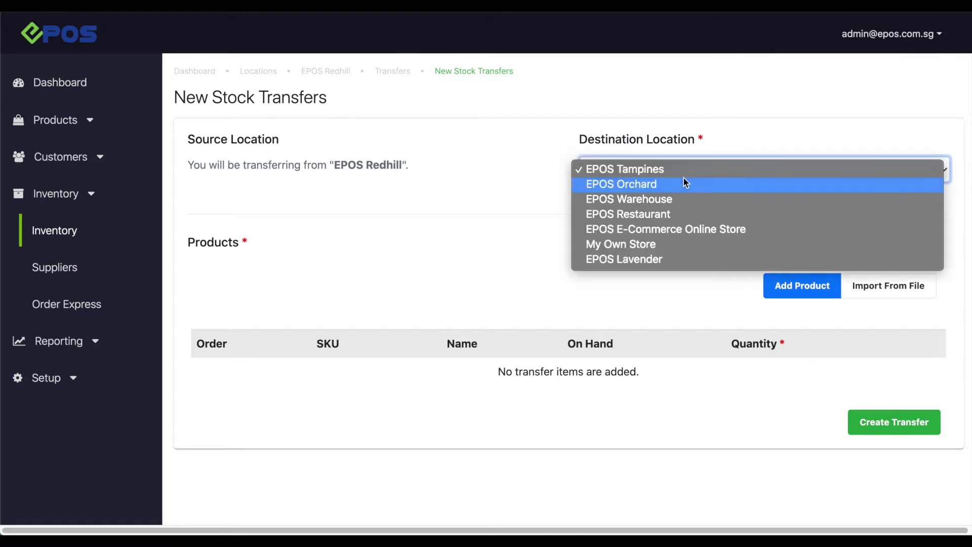
pyautogui.click(692, 204)
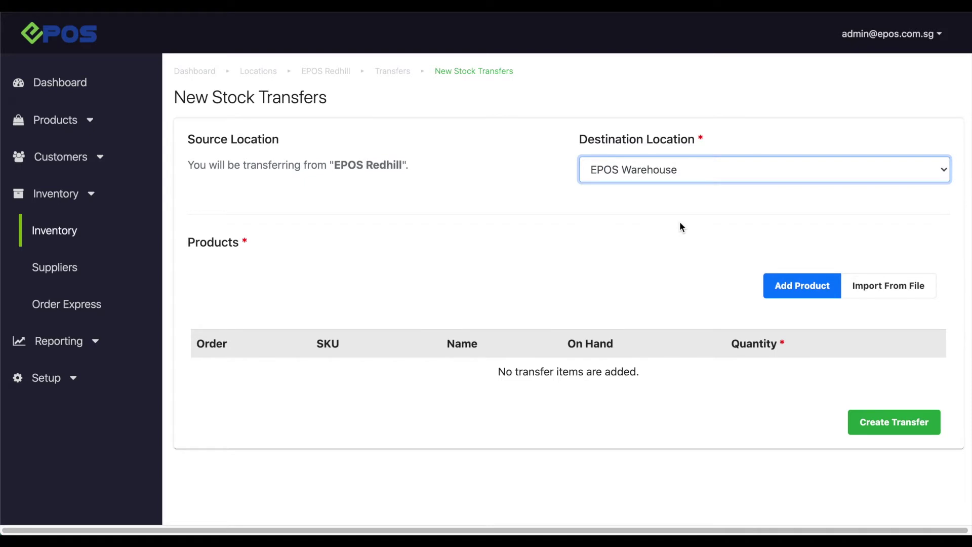
pyautogui.scroll(-1, 703, 264)
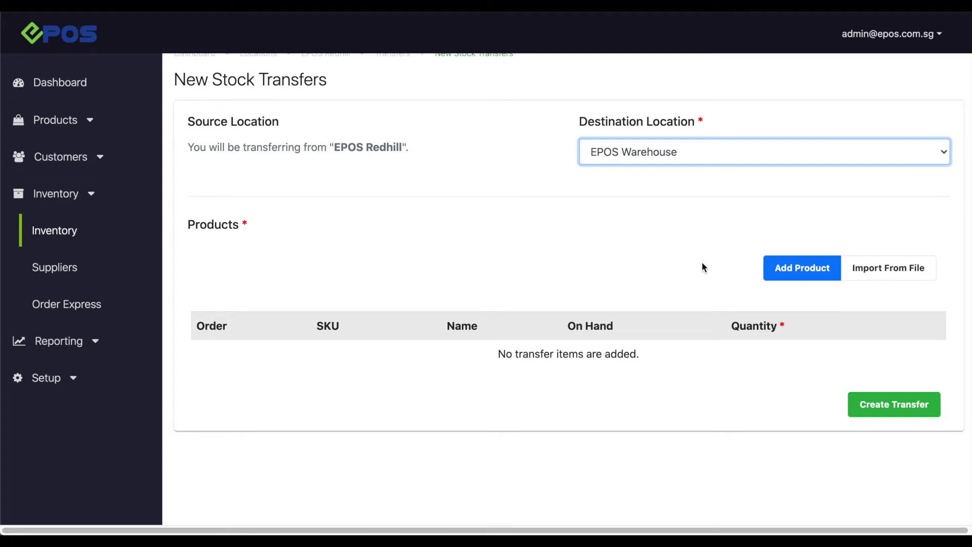
pyautogui.click(786, 261)
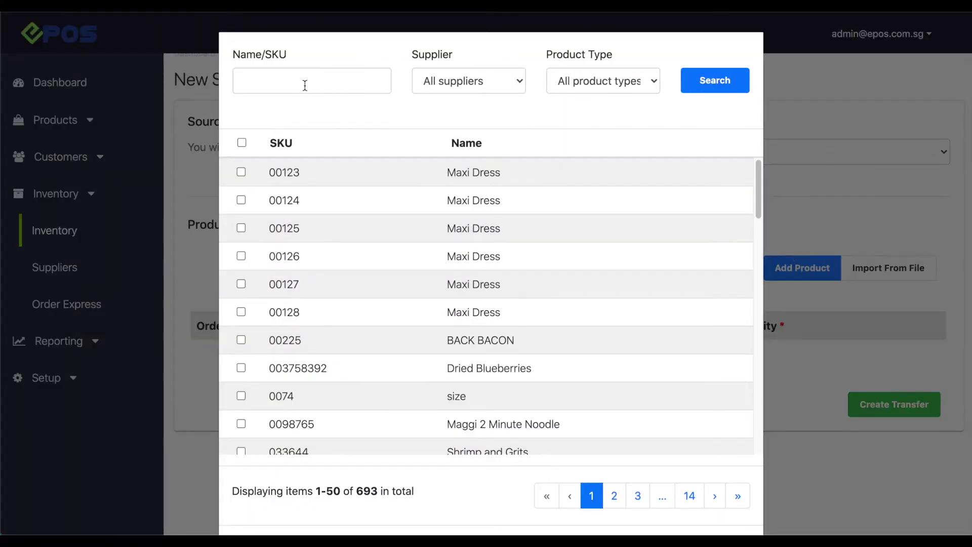
# Step: Search products for SKU 8001 and add the ticked Skittles Original to the transfer
pyautogui.click(304, 85)
pyautogui.write('8001')
pyautogui.press('Return')
pyautogui.click(242, 172)
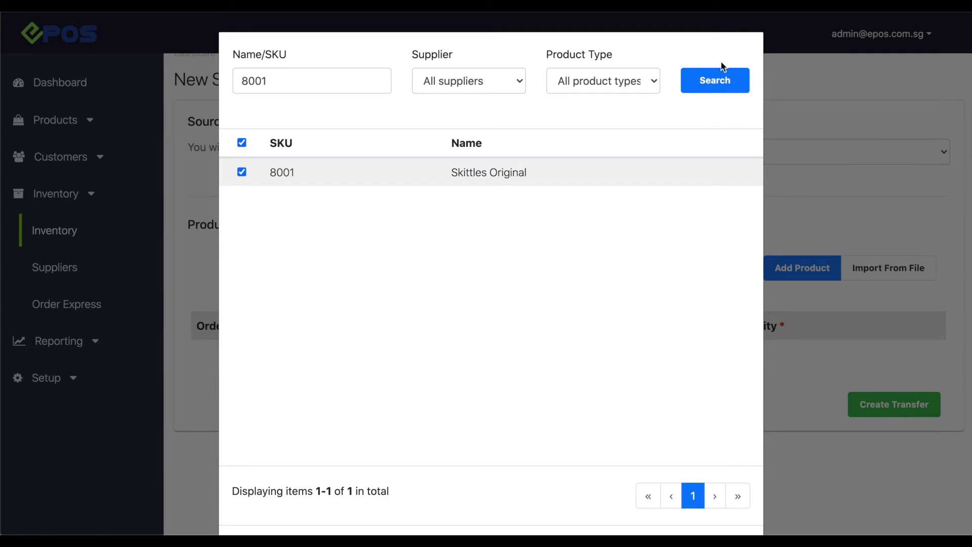
pyautogui.scroll(-2, 803, 209)
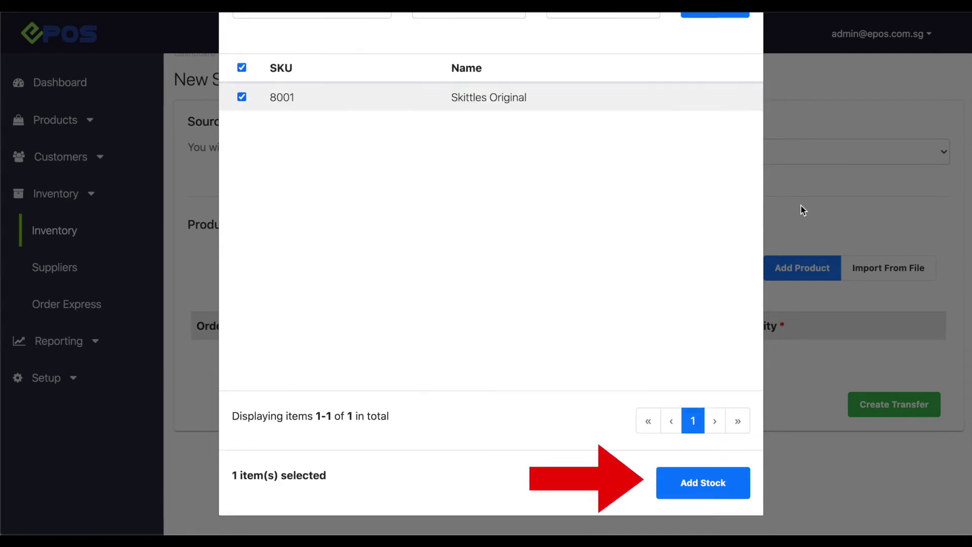
pyautogui.click(716, 483)
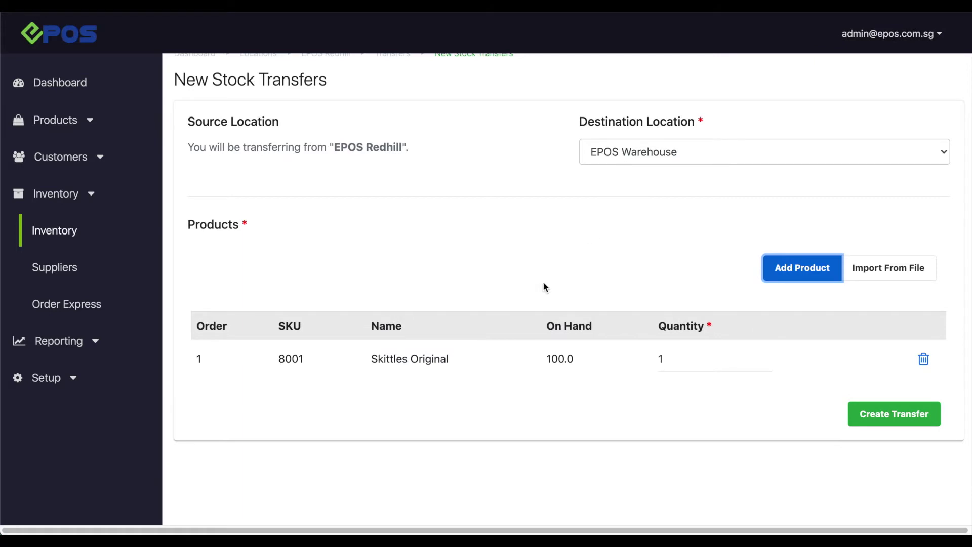
# Step: Change the Skittles Original quantity from 1 to 50 and create the transfer
pyautogui.doubleClick(716, 364)
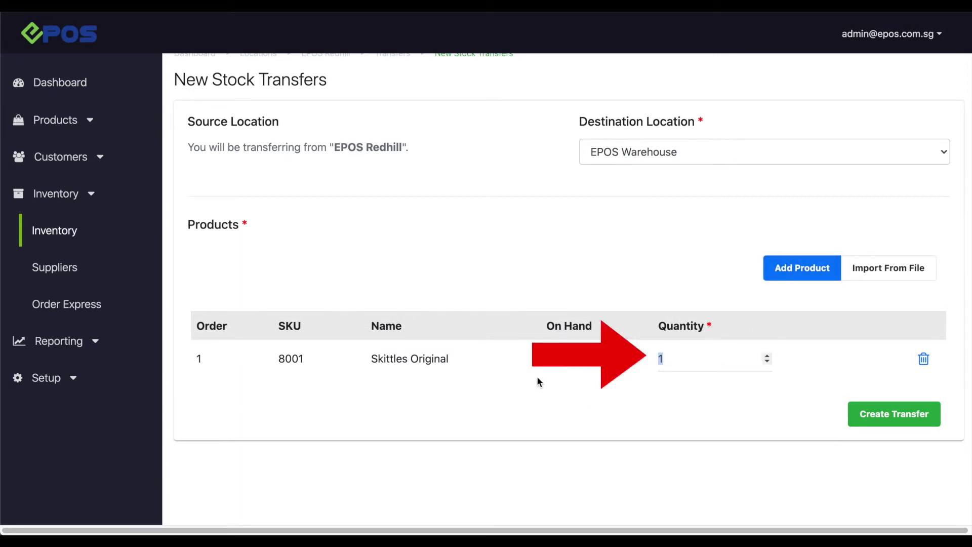
pyautogui.write('50')
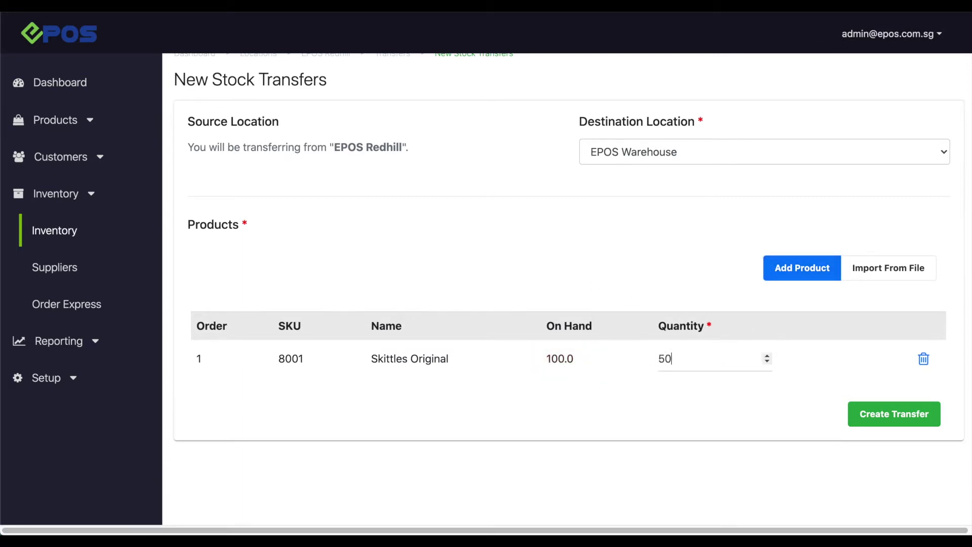
pyautogui.click(888, 424)
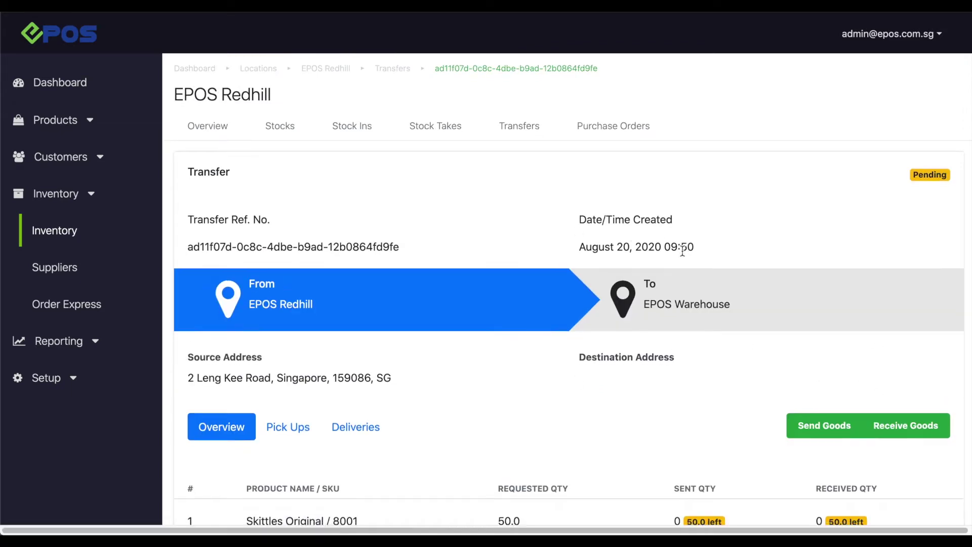
# Step: Review the pending Redhill-to-Warehouse transfer details and bring up its Send Goods form
pyautogui.scroll(-3, 891, 278)
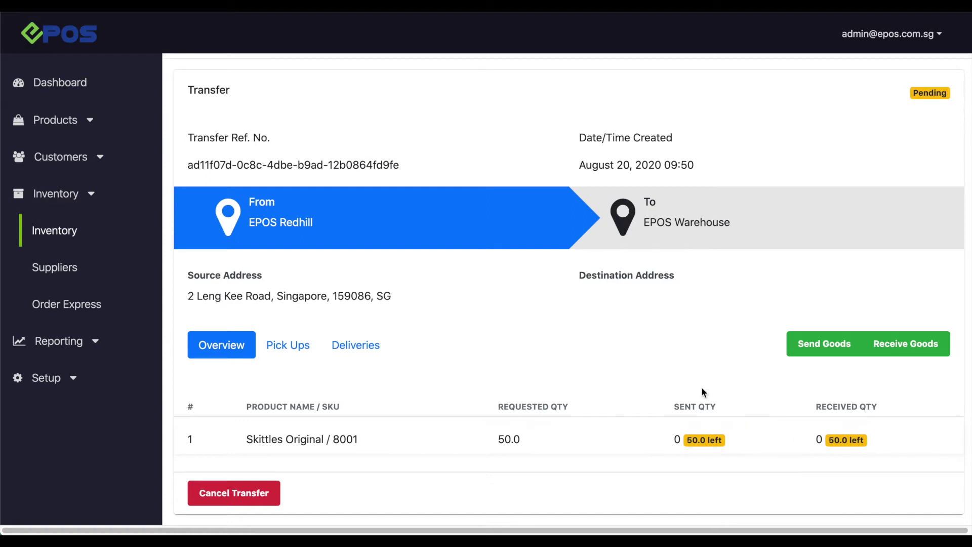
pyautogui.click(821, 344)
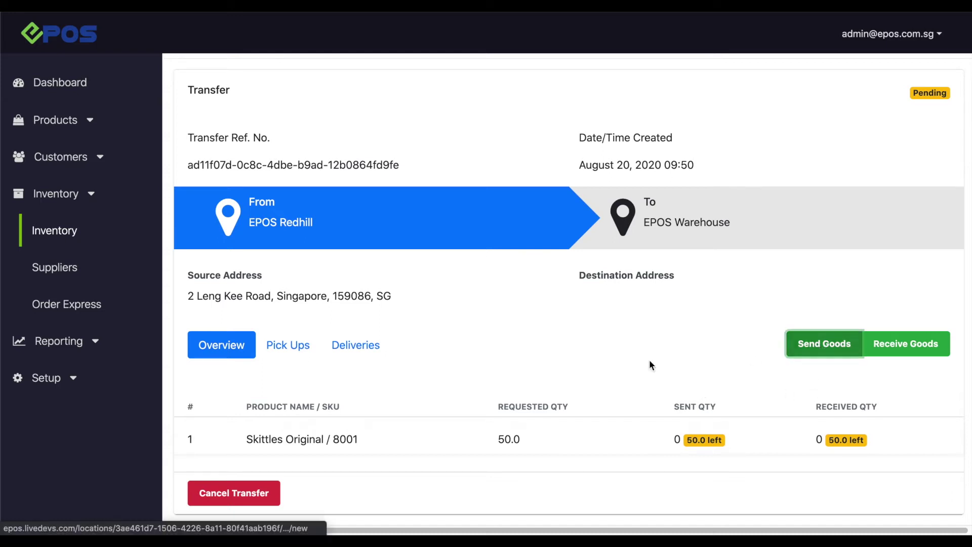
# Step: Copy the Transfer Ref. No. into the pickup Reference no field and send the 50 units
pyautogui.scroll(-1, 459, 360)
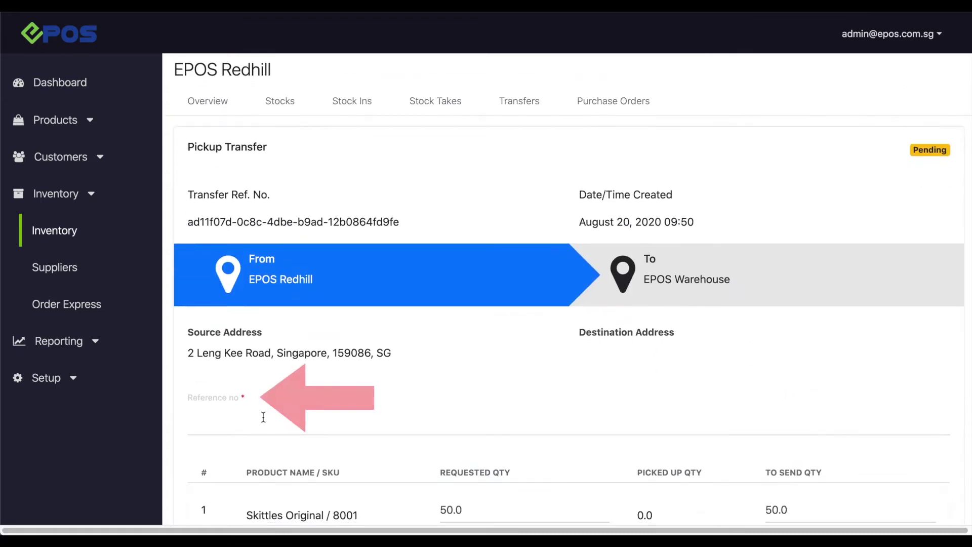
pyautogui.moveTo(405, 223); pyautogui.dragTo(185, 225)
pyautogui.rightClick(219, 221)
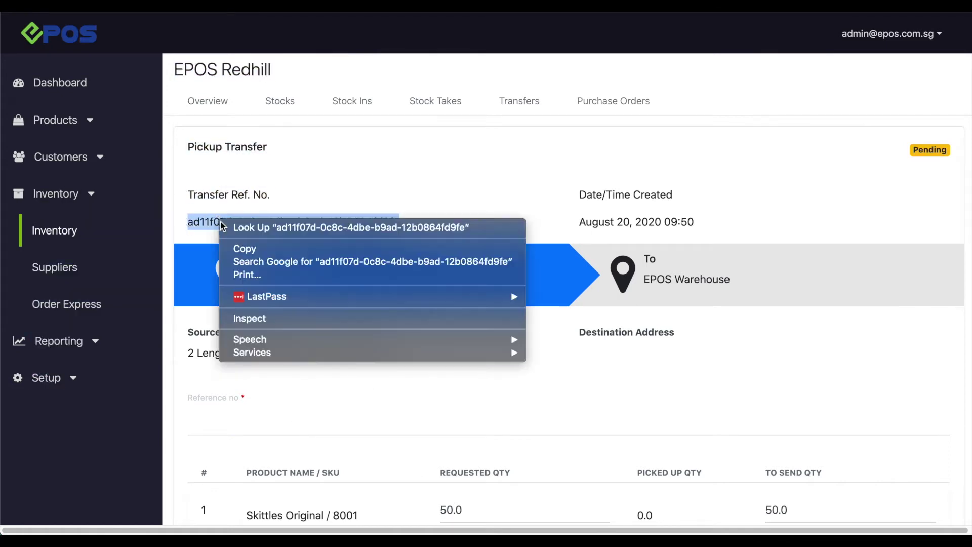
pyautogui.click(246, 249)
pyautogui.click(247, 421)
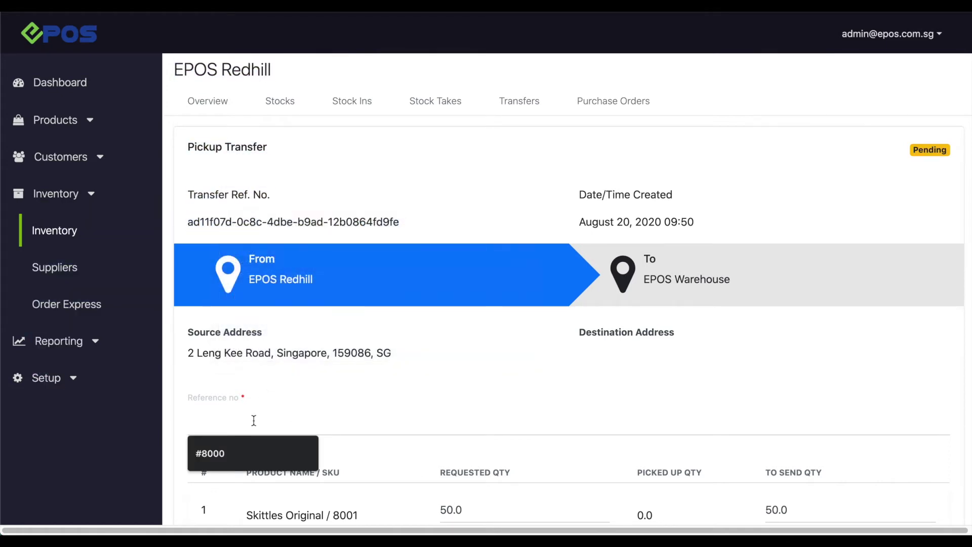
pyautogui.hotkey('ctrl', 'v')
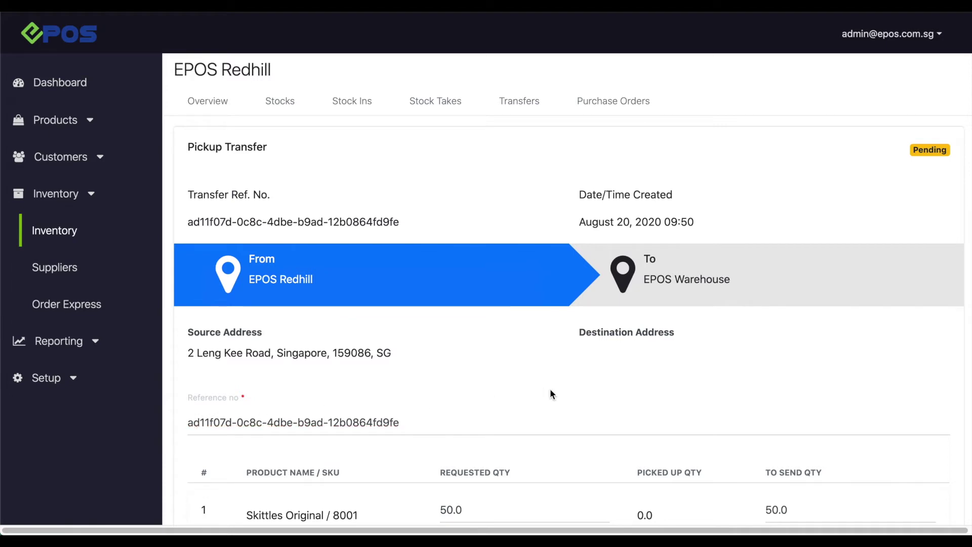
pyautogui.scroll(-2, 552, 389)
pyautogui.scroll(-1, 557, 391)
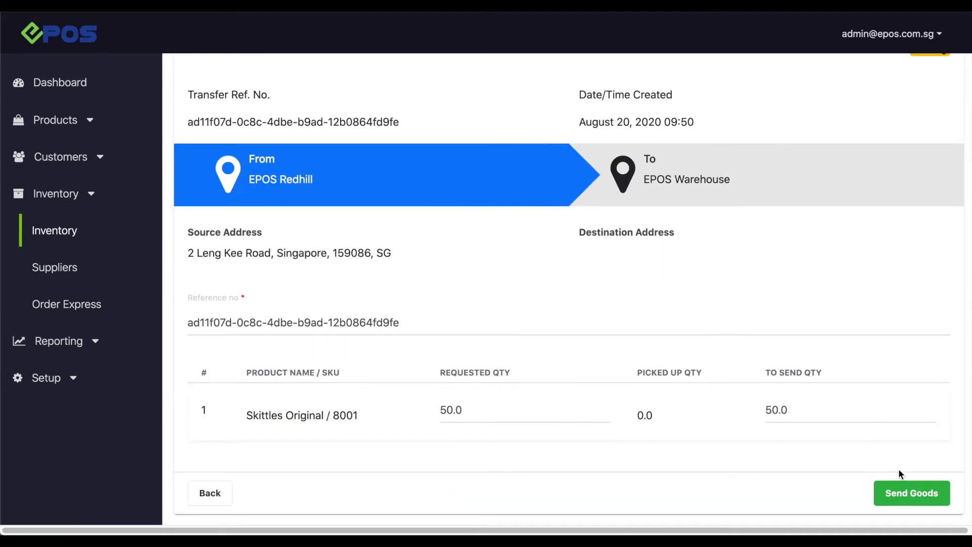
pyautogui.click(914, 494)
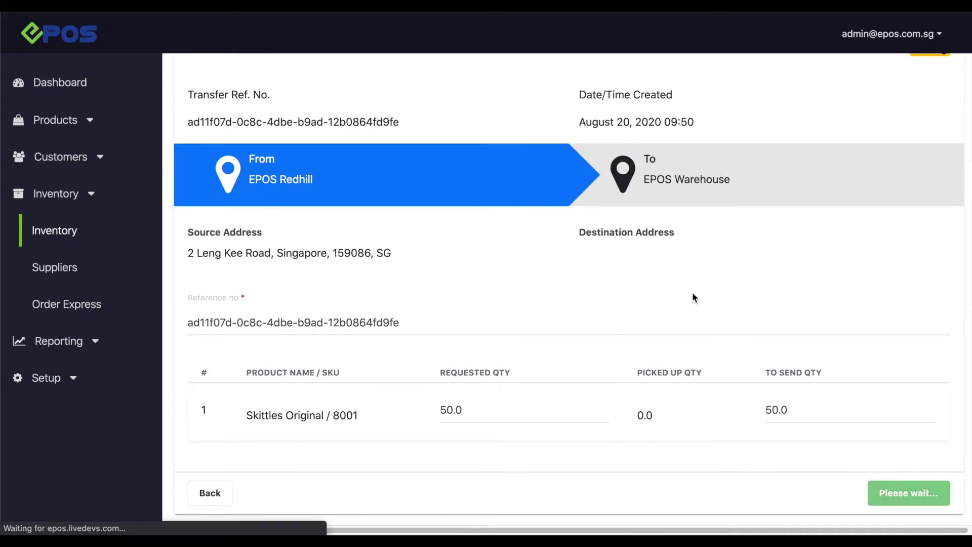
# Step: Open the pending Redhill transfer from EPOS Warehouse's Transfers list, showing 50.0 sent, 0 received
pyautogui.scroll(-2, 702, 309)
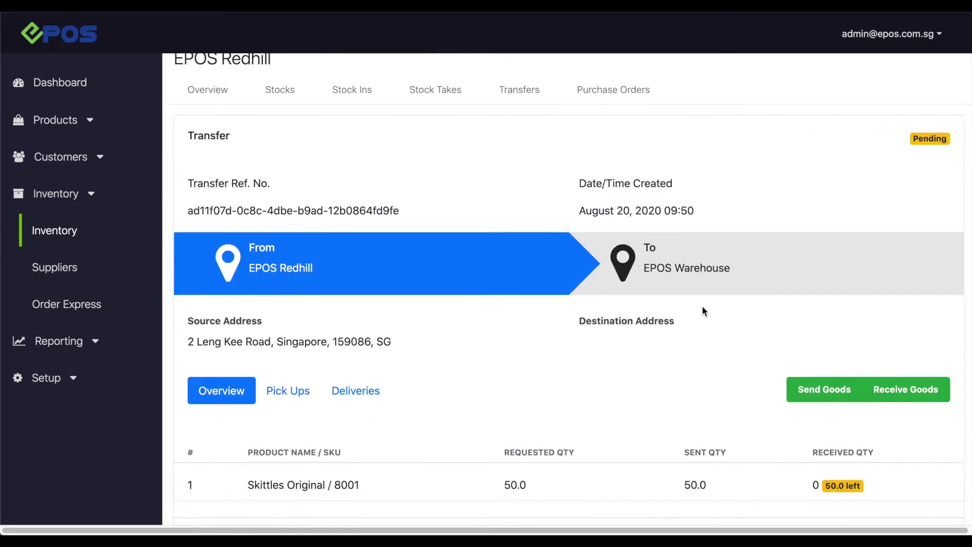
pyautogui.scroll(-2, 703, 310)
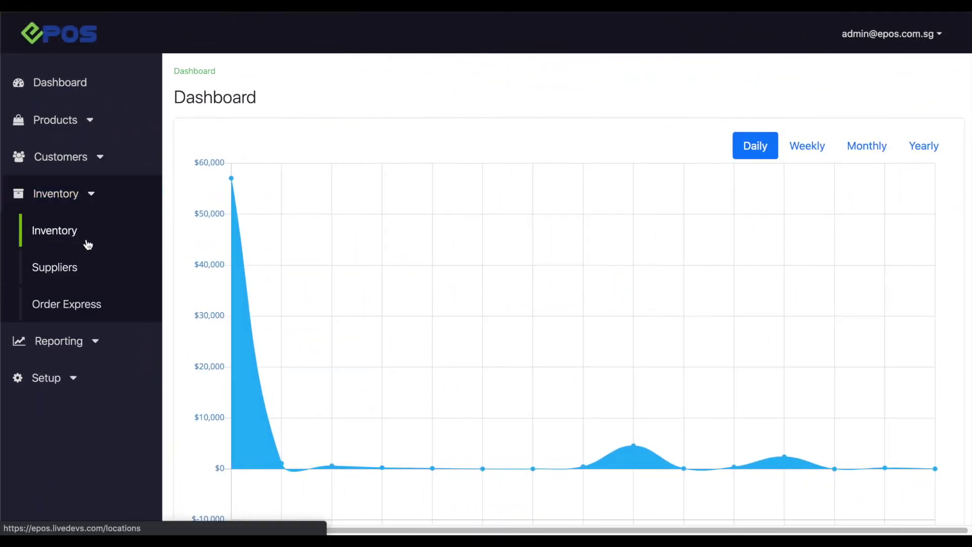
pyautogui.click(87, 243)
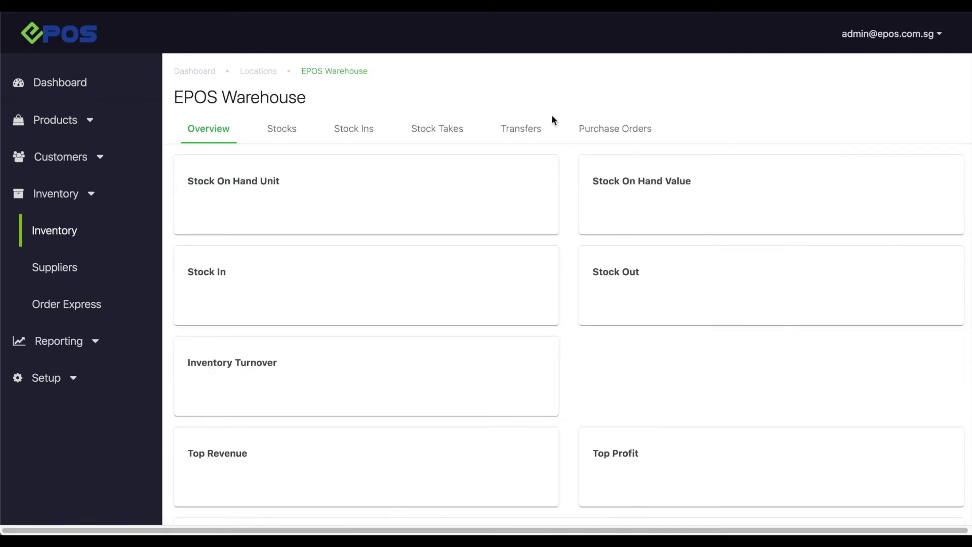
pyautogui.click(551, 121)
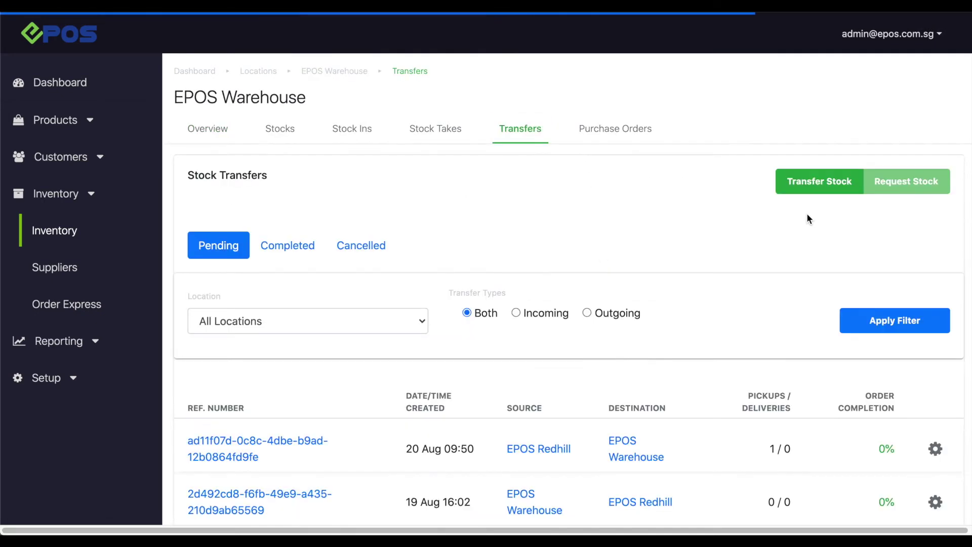
pyautogui.scroll(-1, 606, 350)
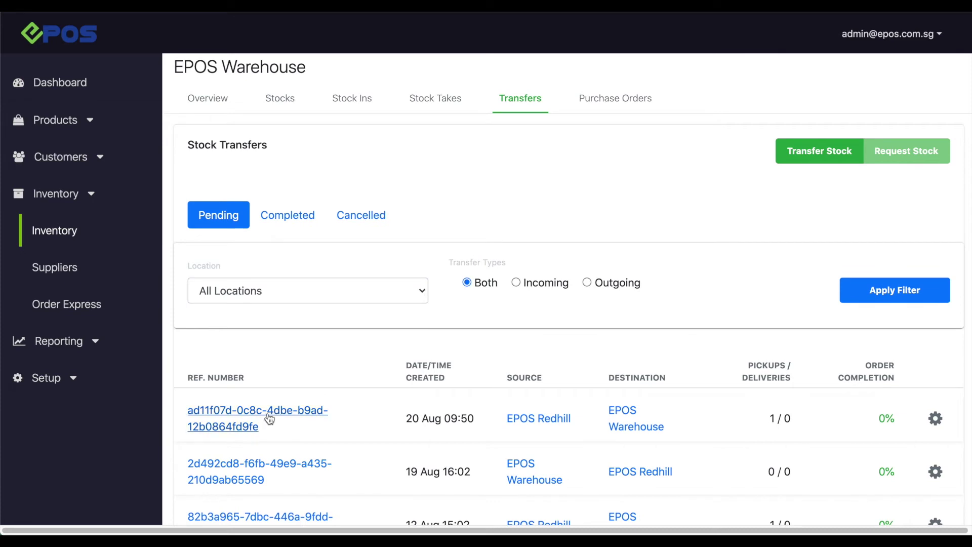
pyautogui.click(232, 428)
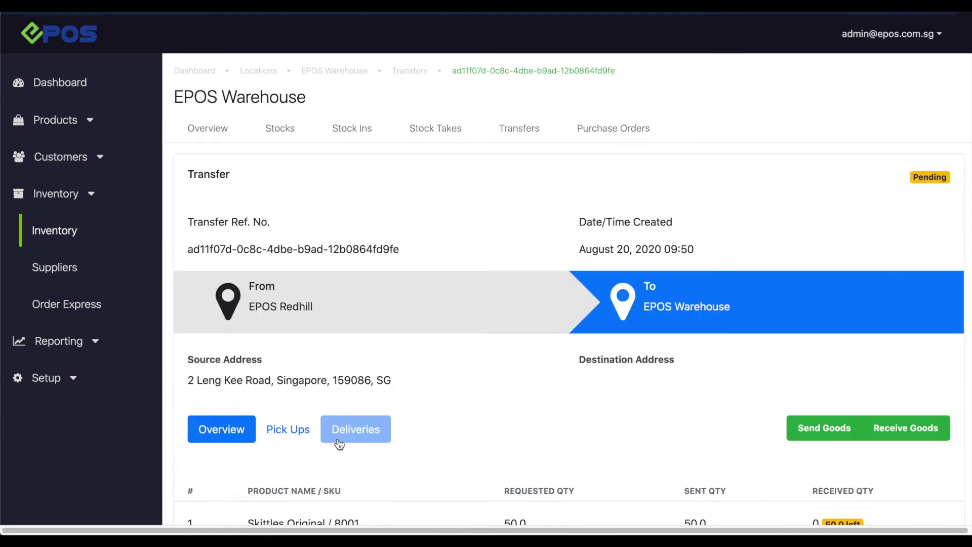
pyautogui.scroll(-3, 644, 368)
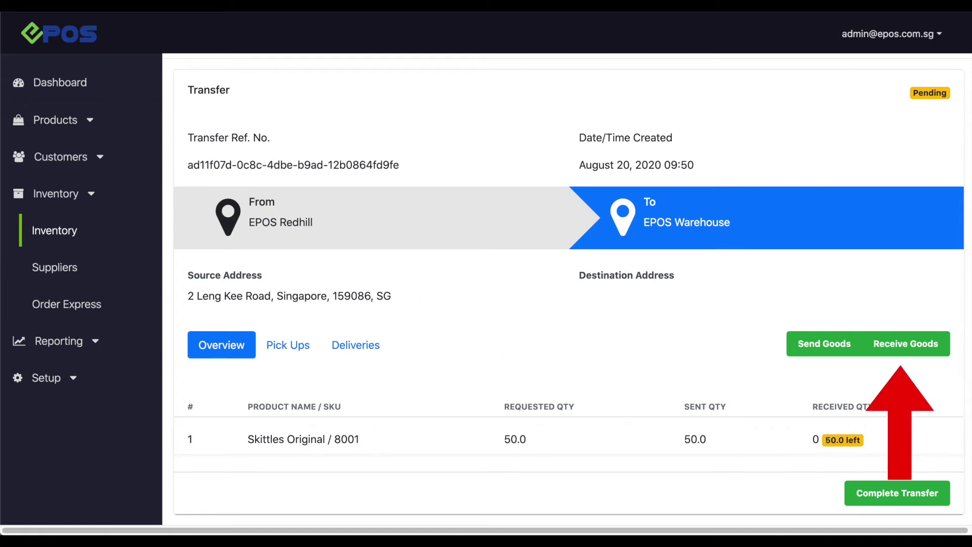
# Step: Receive all 50.0 Skittles Original at EPOS Warehouse, pasting the Transfer Ref. No. as reference
pyautogui.click(904, 345)
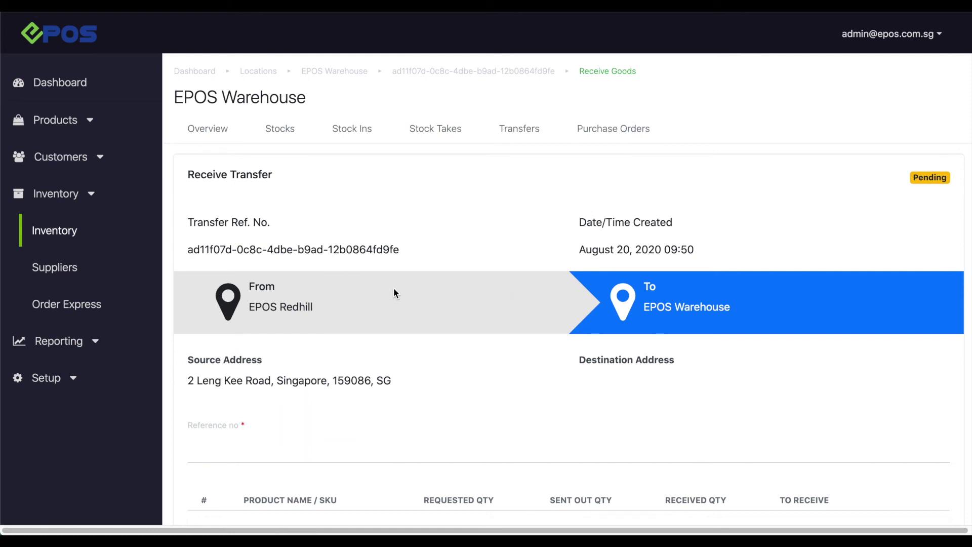
pyautogui.moveTo(403, 249); pyautogui.dragTo(183, 252)
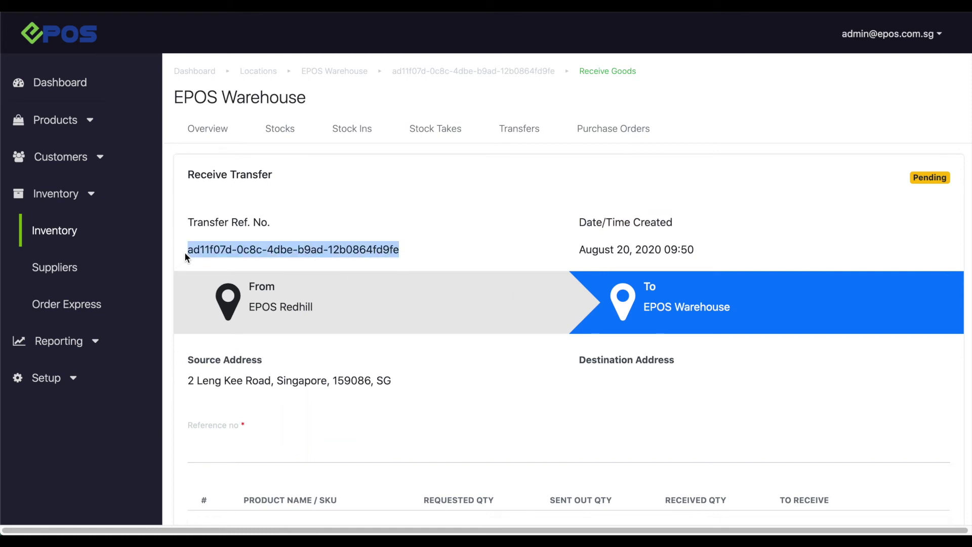
pyautogui.rightClick(185, 251)
pyautogui.click(223, 278)
pyautogui.click(238, 457)
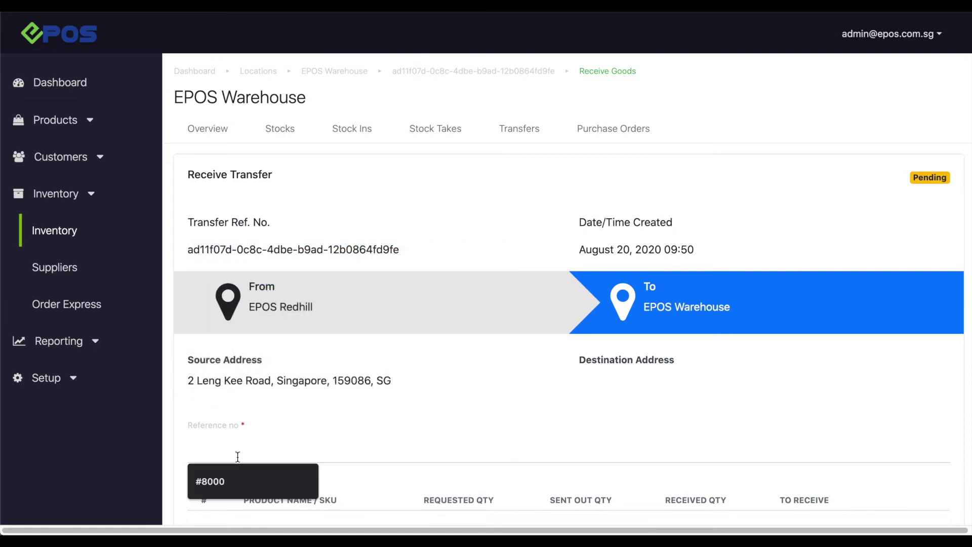
pyautogui.hotkey('ctrl', 'v')
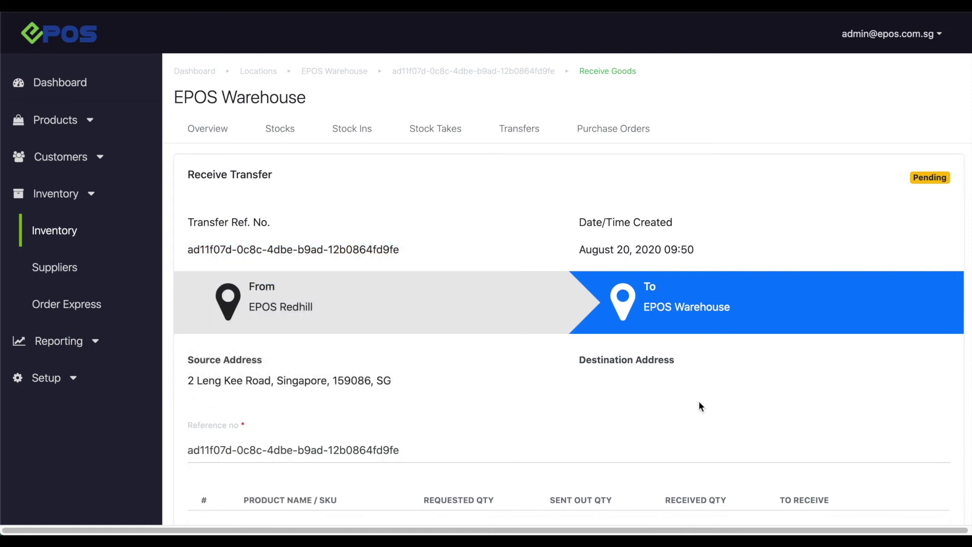
pyautogui.scroll(-3, 699, 400)
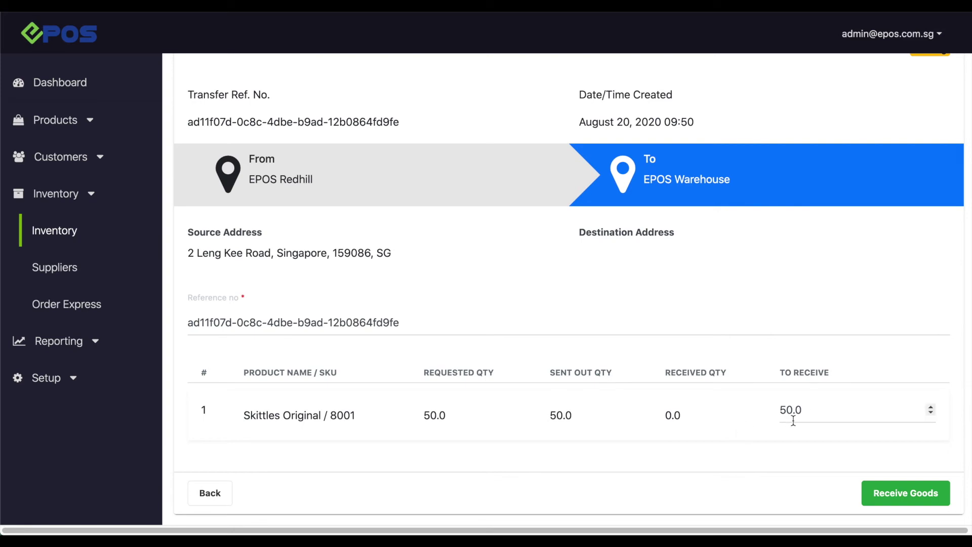
pyautogui.click(881, 493)
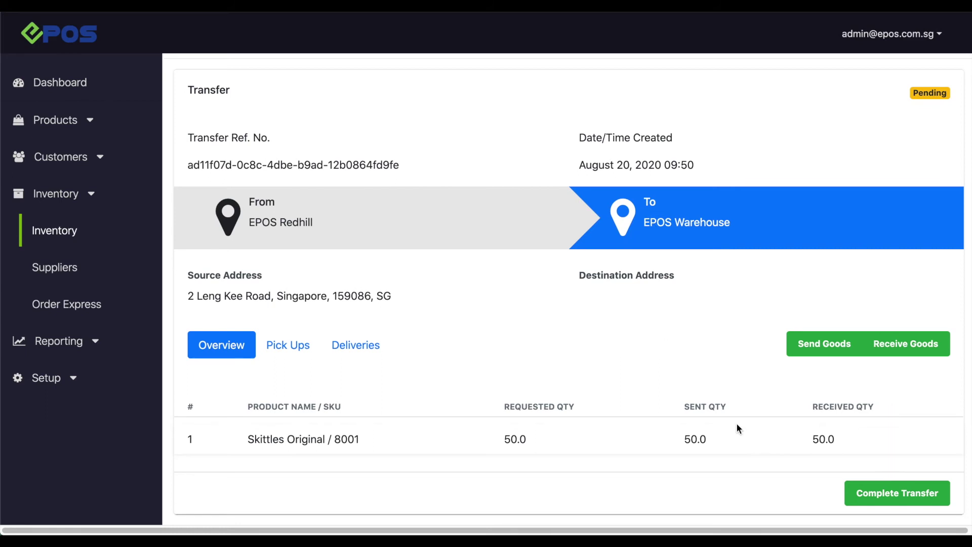
# Step: Open the fully received transfer from EPOS Redhill's Transfers list and confirm Complete Stock Transfer
pyautogui.scroll(3, 556, 370)
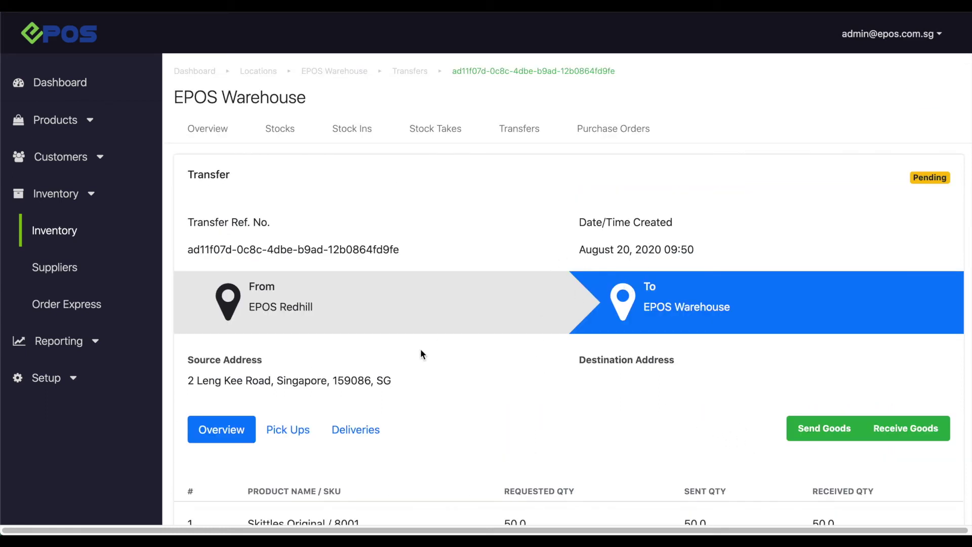
pyautogui.scroll(-3, 456, 325)
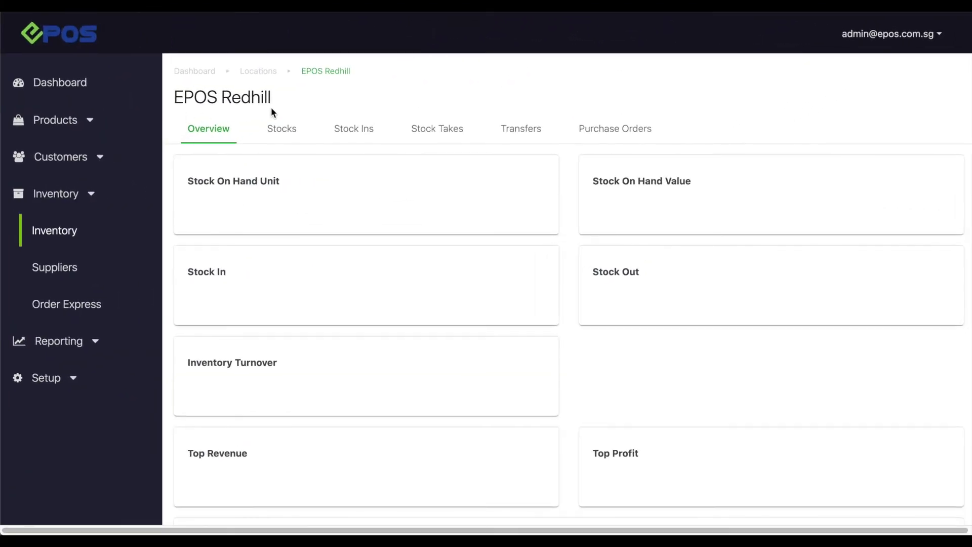
pyautogui.click(520, 141)
pyautogui.scroll(-1, 489, 295)
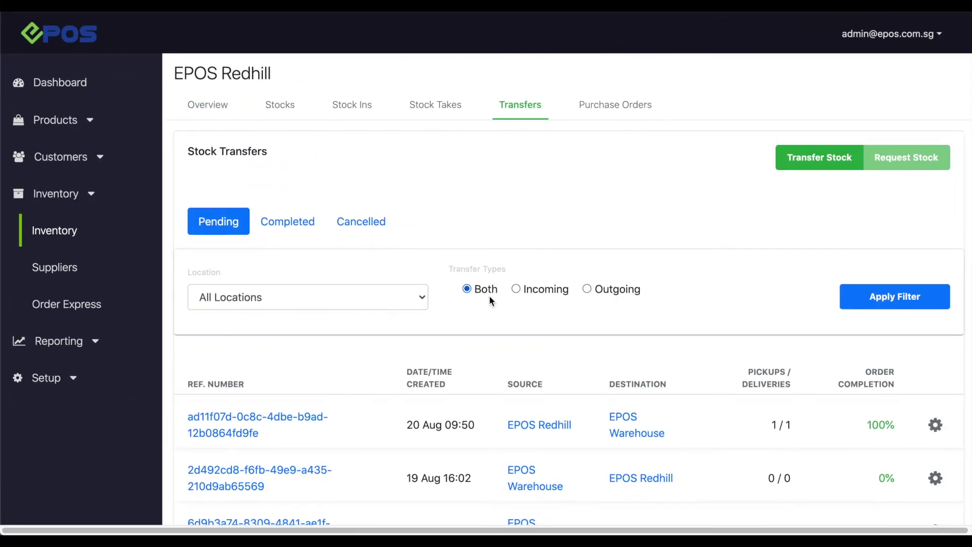
pyautogui.click(322, 421)
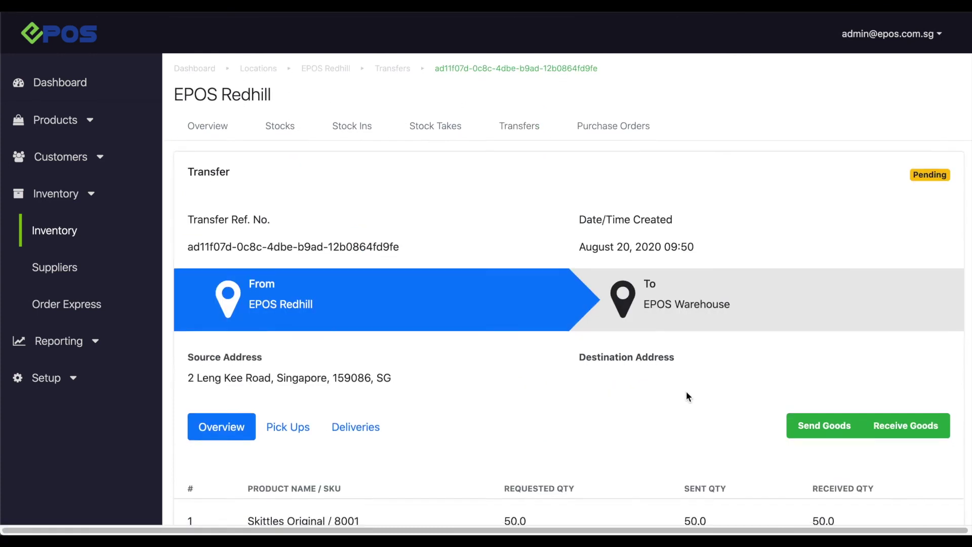
pyautogui.scroll(-3, 554, 457)
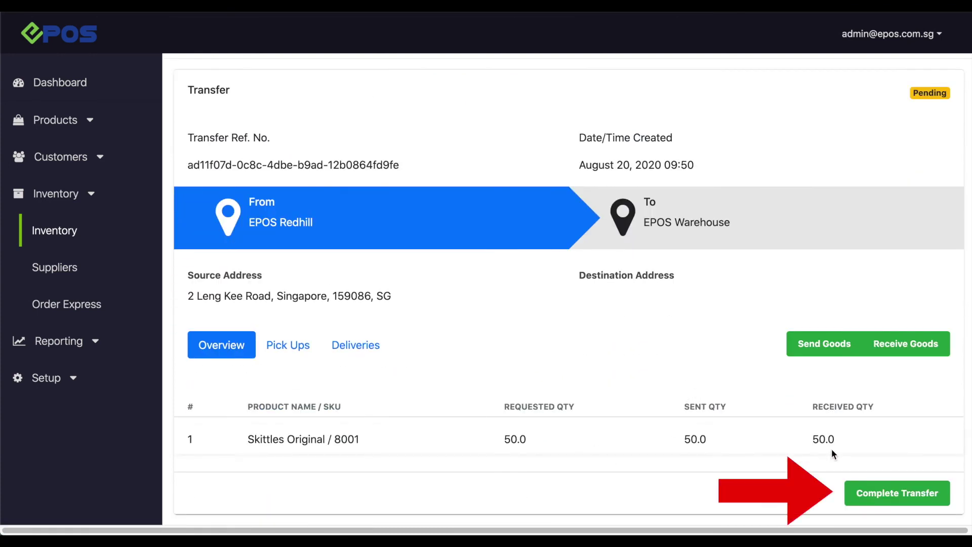
pyautogui.click(871, 493)
pyautogui.click(603, 231)
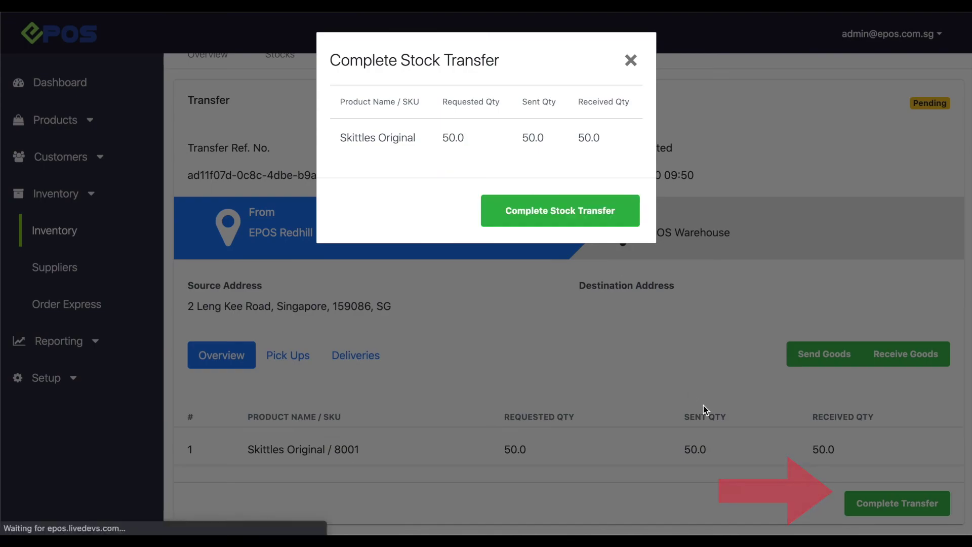
pyautogui.scroll(-1, 662, 382)
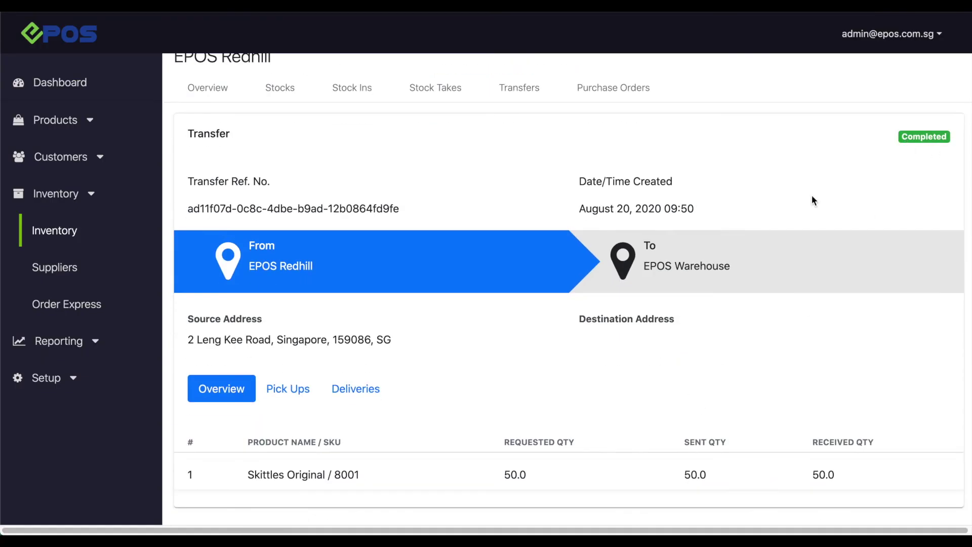
# Step: Check EPOS Redhill's stock filtered to SKU 8001, showing 50 Skittles Original on hand
pyautogui.click(51, 231)
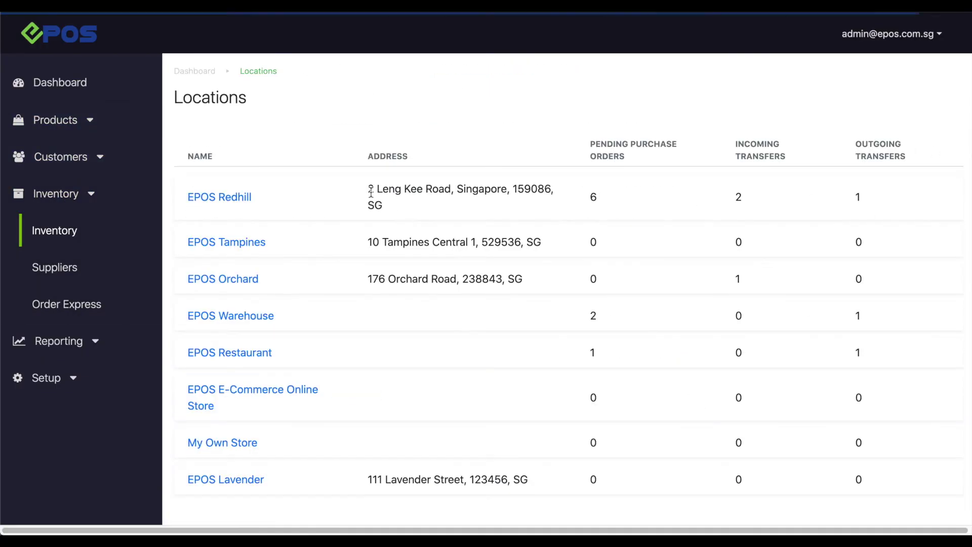
pyautogui.click(245, 198)
pyautogui.click(286, 136)
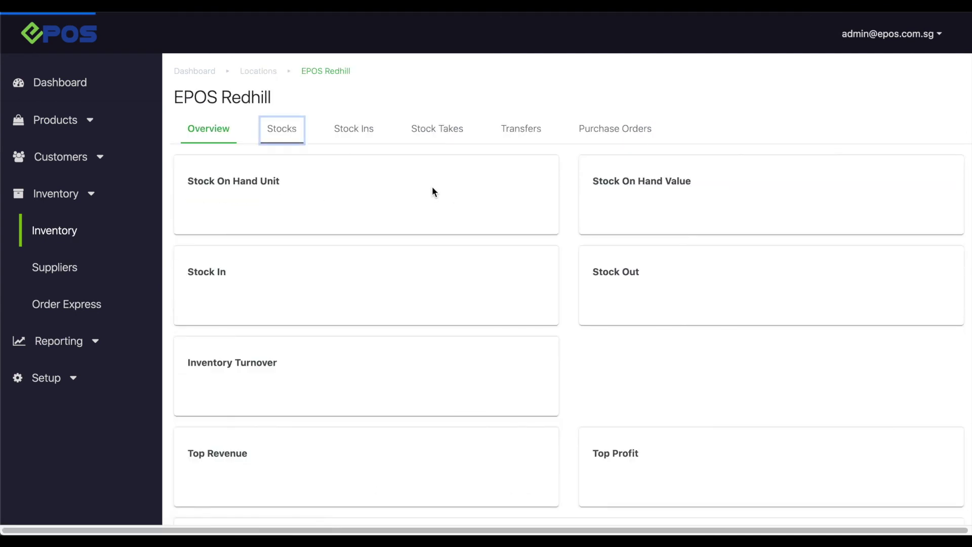
pyautogui.click(258, 202)
pyautogui.write('8001')
pyautogui.press('Return')
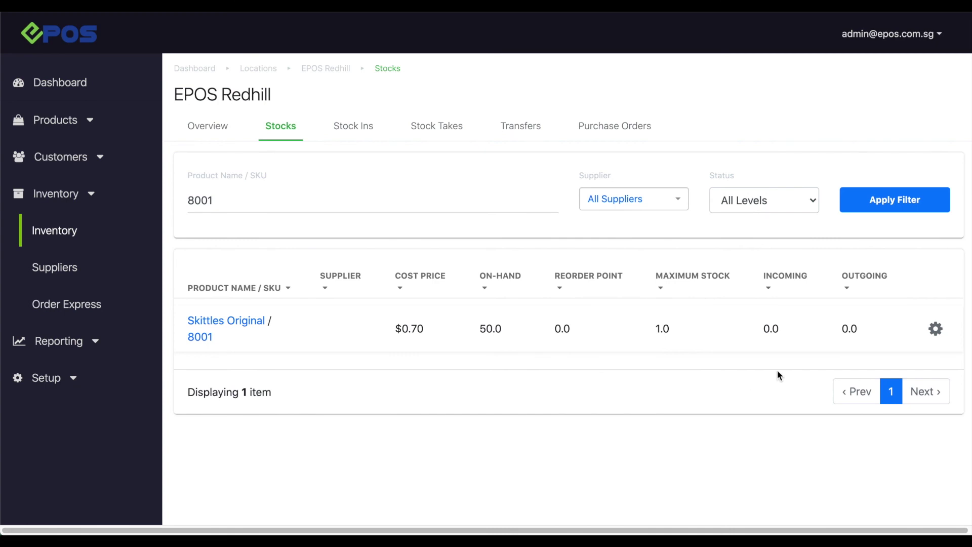
# Step: Check EPOS Warehouse's stock filtered to SKU 8001, now 100 on hand
pyautogui.click(56, 193)
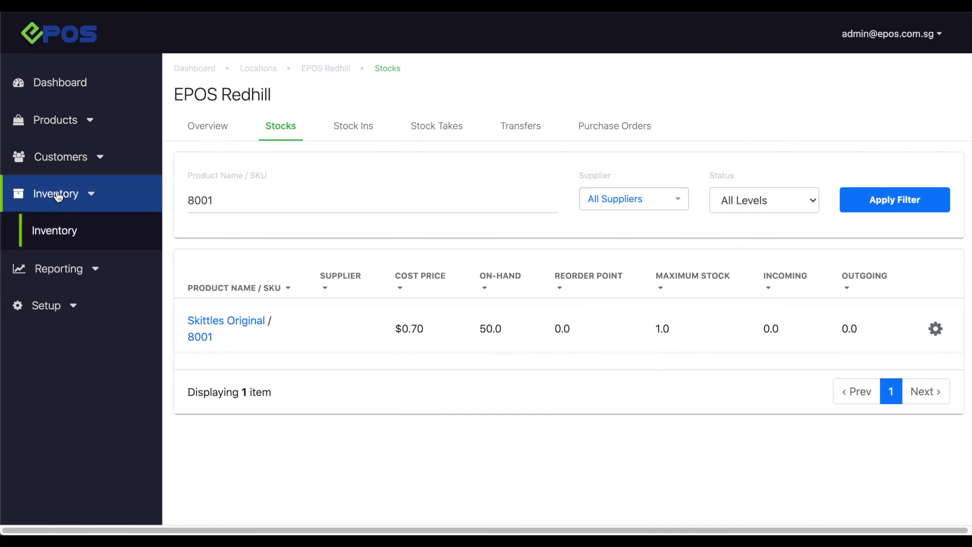
pyautogui.click(56, 194)
pyautogui.click(55, 230)
pyautogui.click(231, 315)
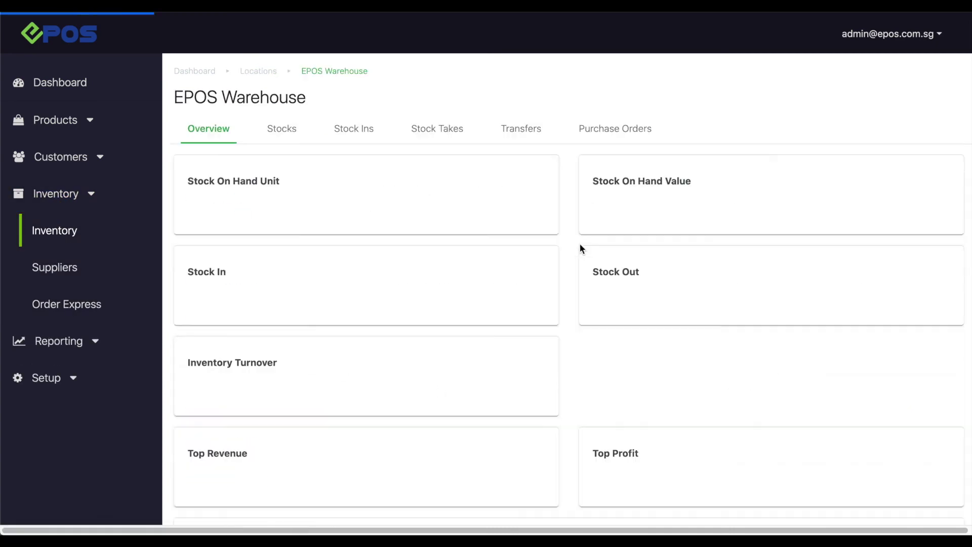
pyautogui.click(283, 134)
pyautogui.click(336, 205)
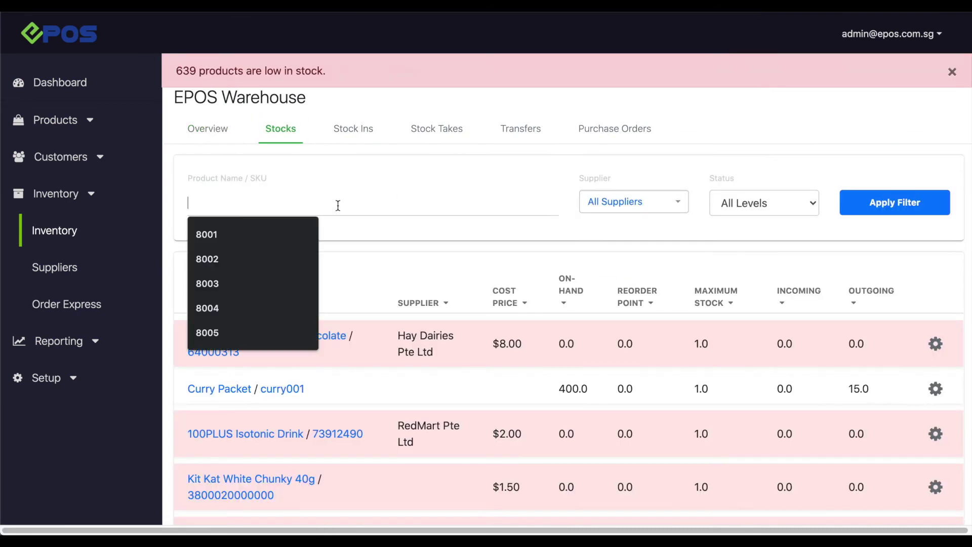
pyautogui.write('8001')
pyautogui.press('Return')
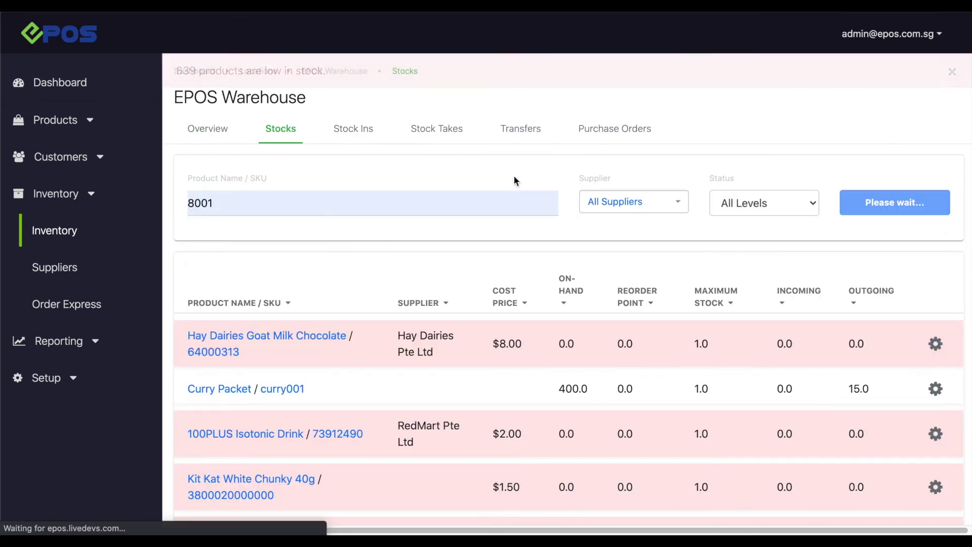